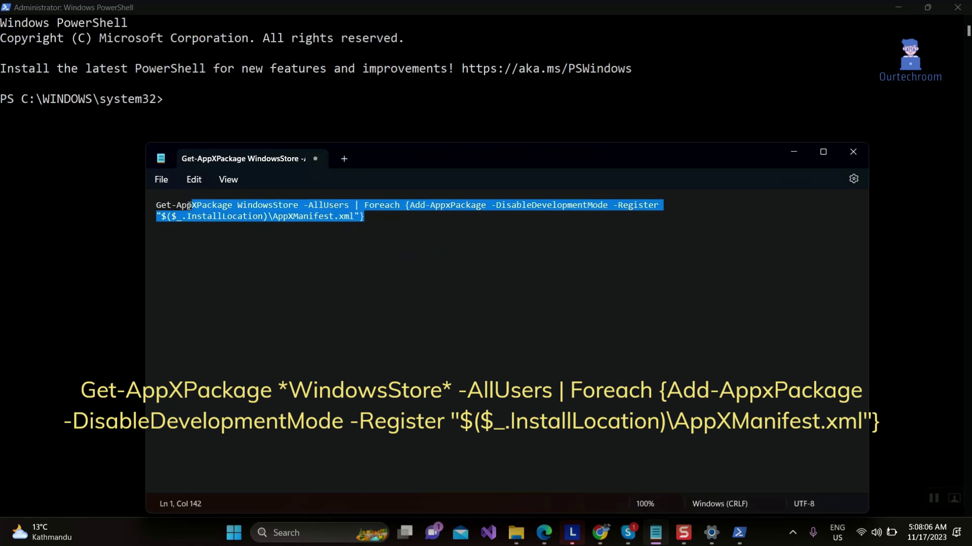
# Step: Re-register the Windows Store package for all users in the administrator PowerShell
pyautogui.click(146, 207)
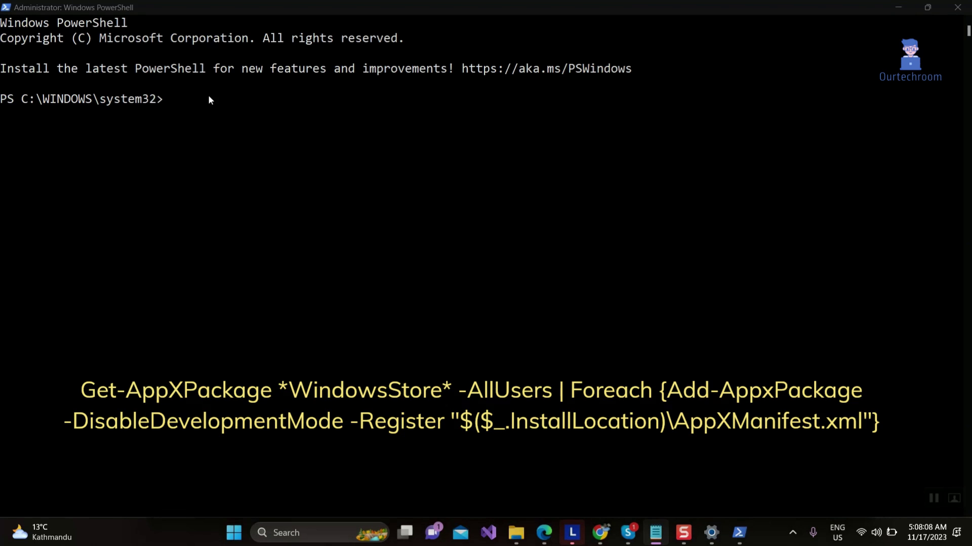
pyautogui.rightClick(208, 95)
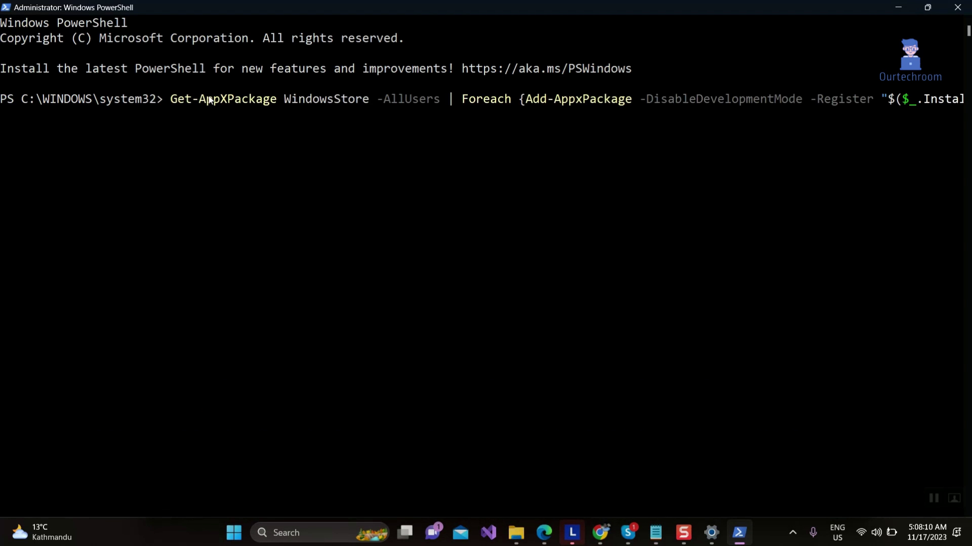
pyautogui.press('Return')
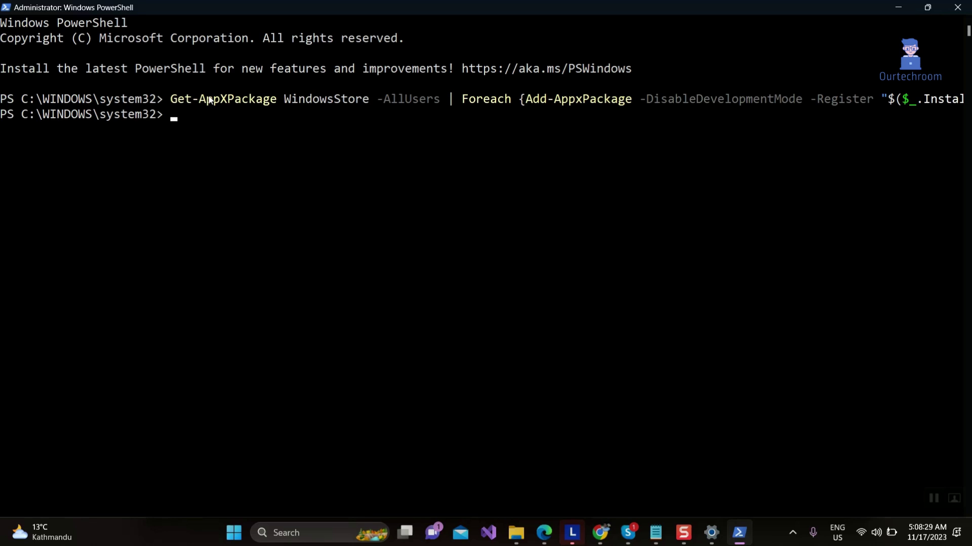
pyautogui.press('super+r')
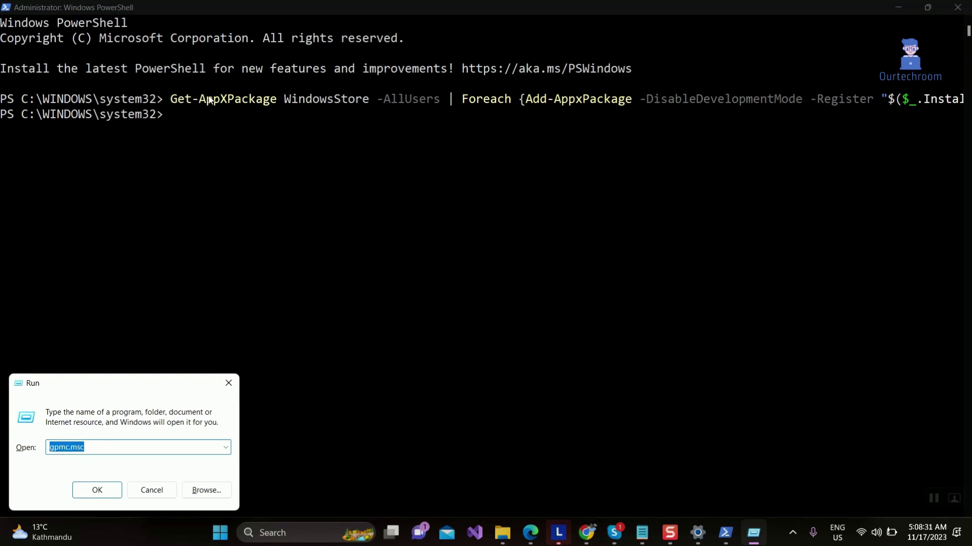
# Step: Launch services.msc and select Microsoft Store Install Service in the services list
pyautogui.write('services.msc')
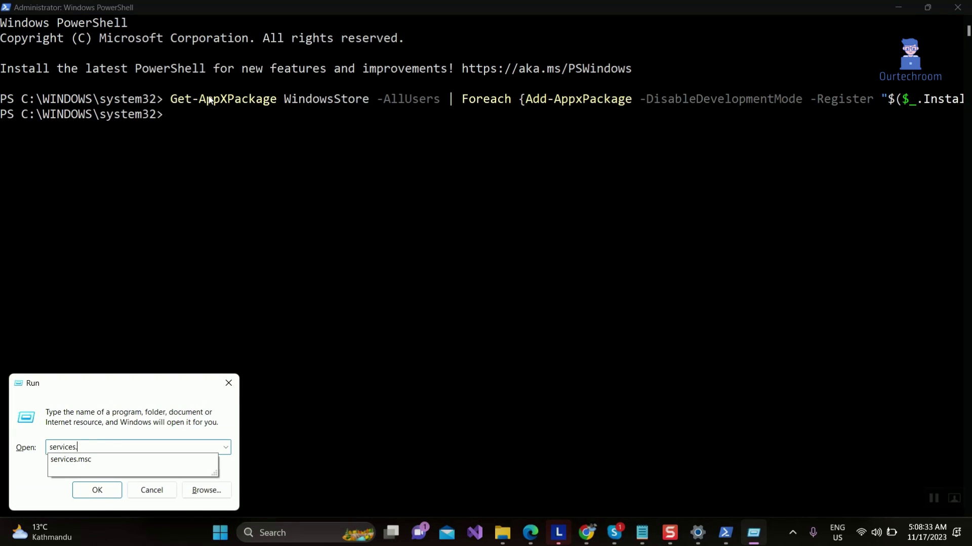
pyautogui.press('Return')
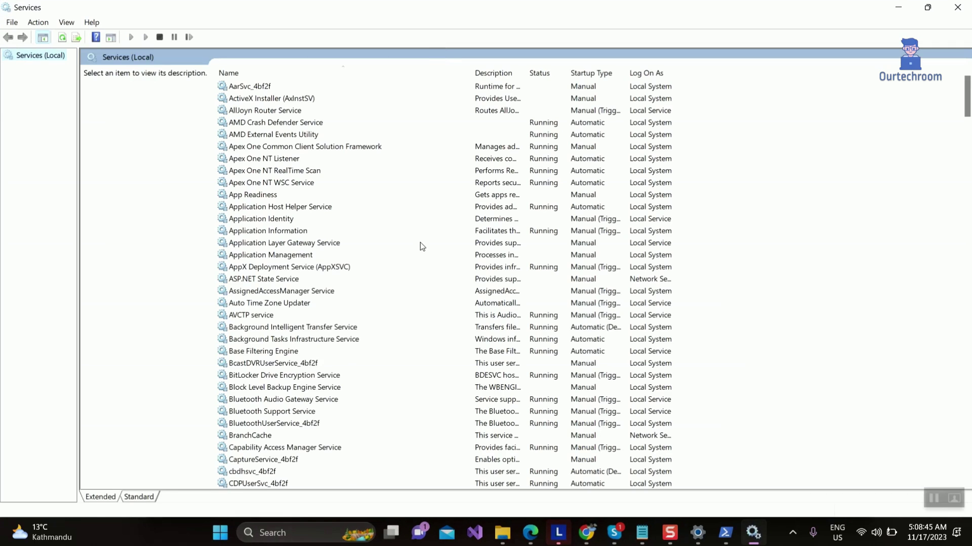
pyautogui.click(301, 235)
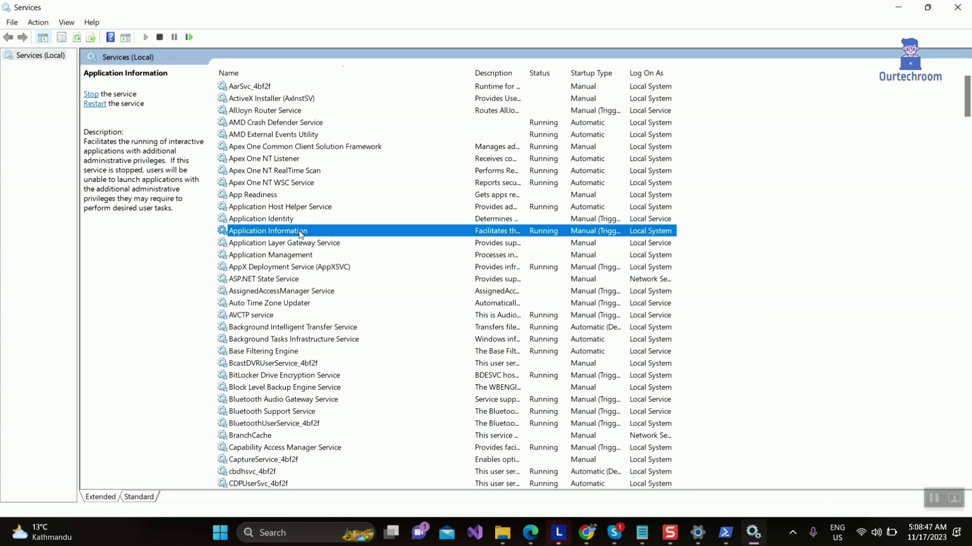
pyautogui.press('m')
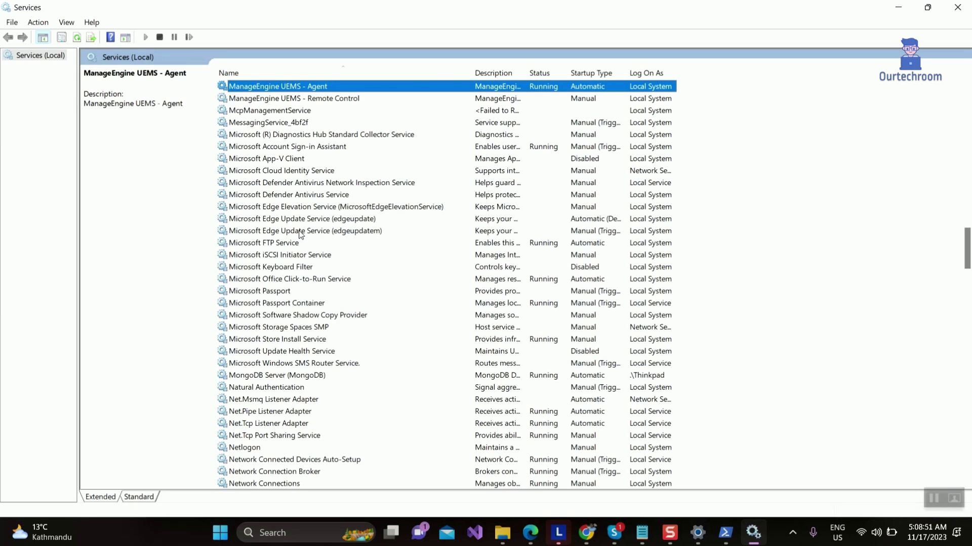
pyautogui.press('Down')
pyautogui.press('Down')
pyautogui.press('Down')
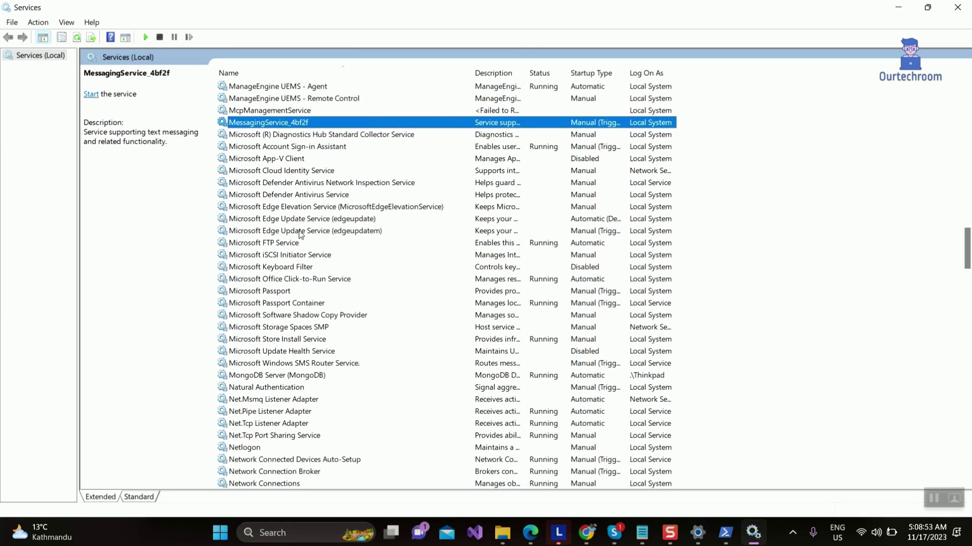
pyautogui.press('Down')
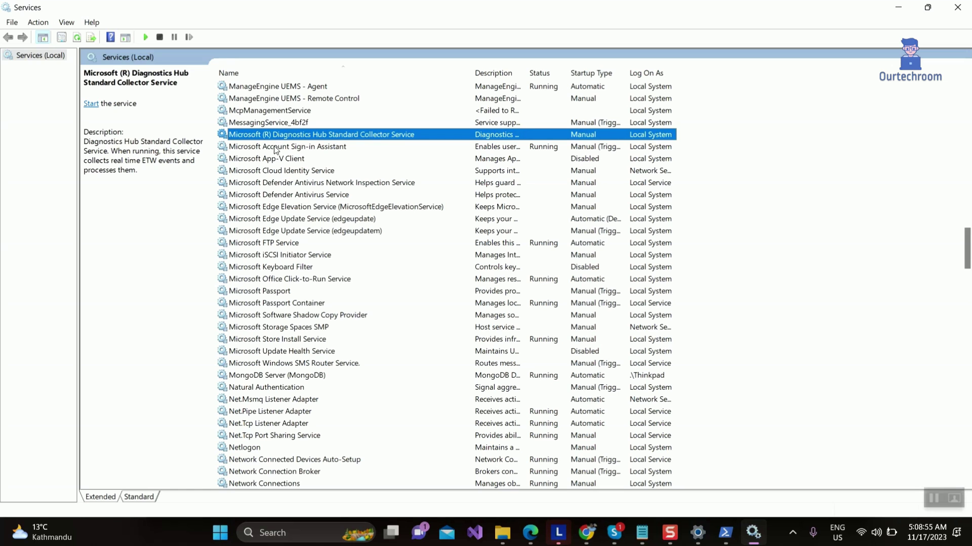
pyautogui.click(274, 187)
pyautogui.press('Down')
pyautogui.press('Down')
pyautogui.press('Down')
pyautogui.press('Down')
pyautogui.press('Down')
pyautogui.press('Down')
pyautogui.press('Down')
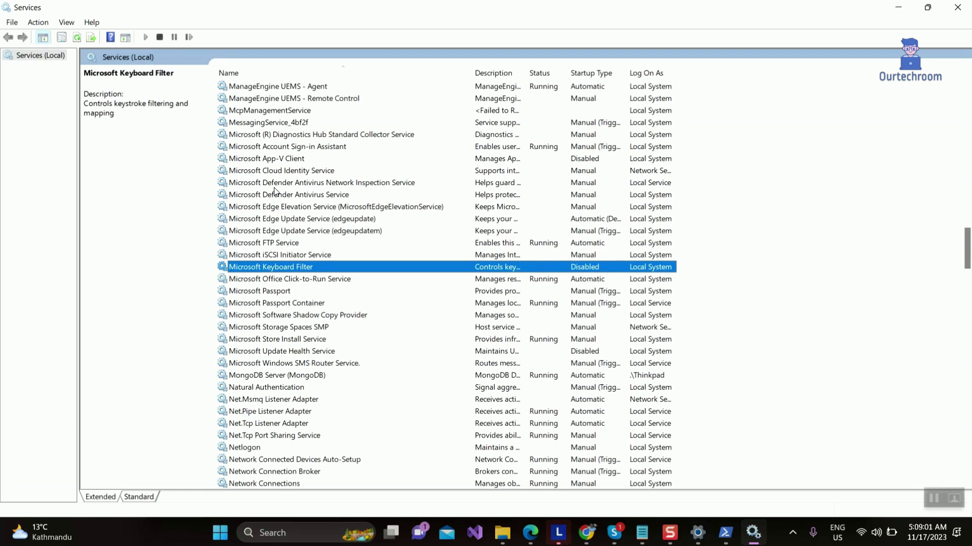
pyautogui.press('Down')
pyautogui.press('Down')
pyautogui.press('Down')
pyautogui.press('Down')
pyautogui.press('Down')
pyautogui.press('Down')
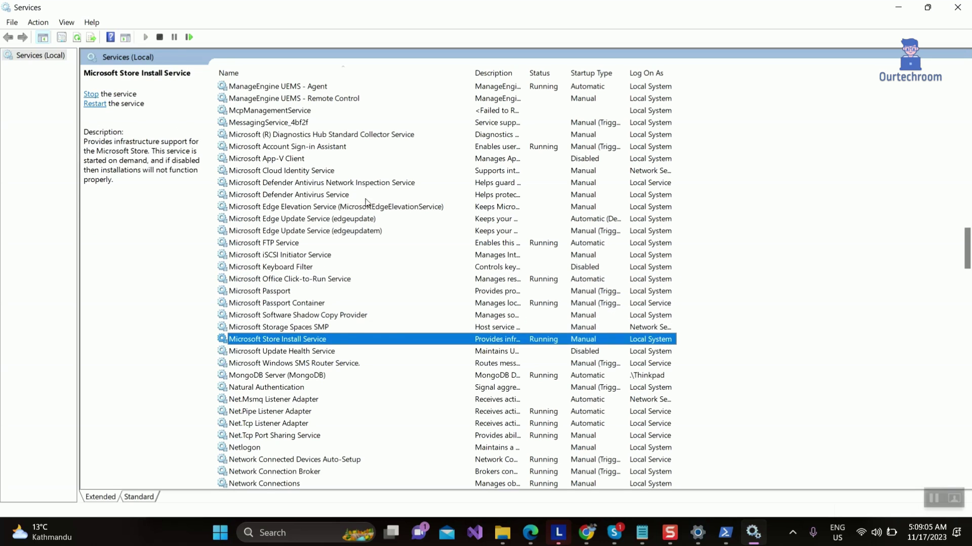
pyautogui.rightClick(354, 343)
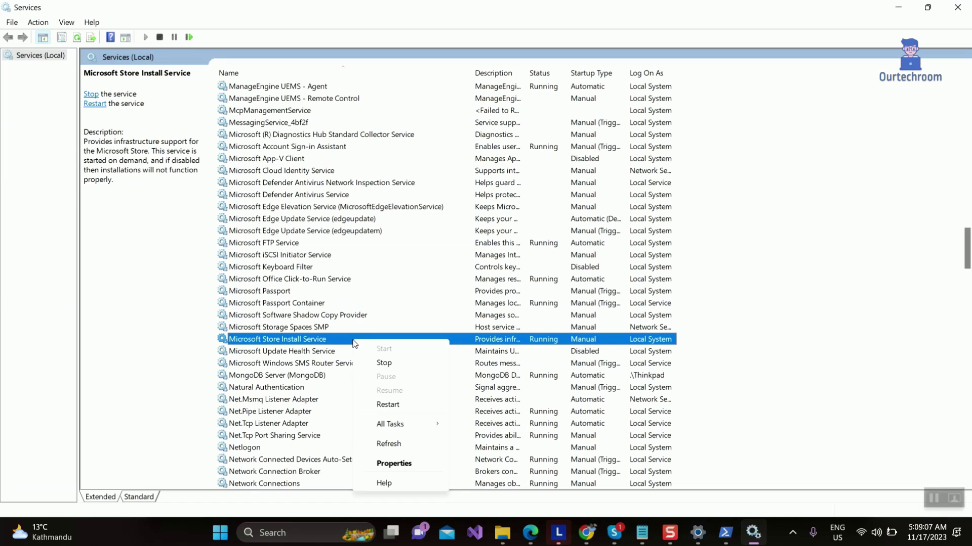
# Step: Change the Microsoft Store Install Service startup type from Manual to Automatic and apply it
pyautogui.click(415, 463)
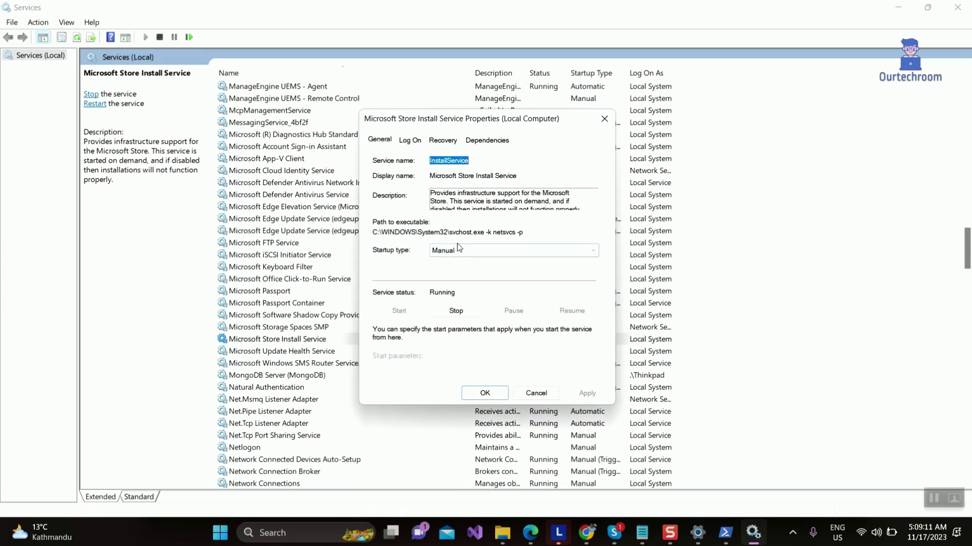
pyautogui.click(458, 249)
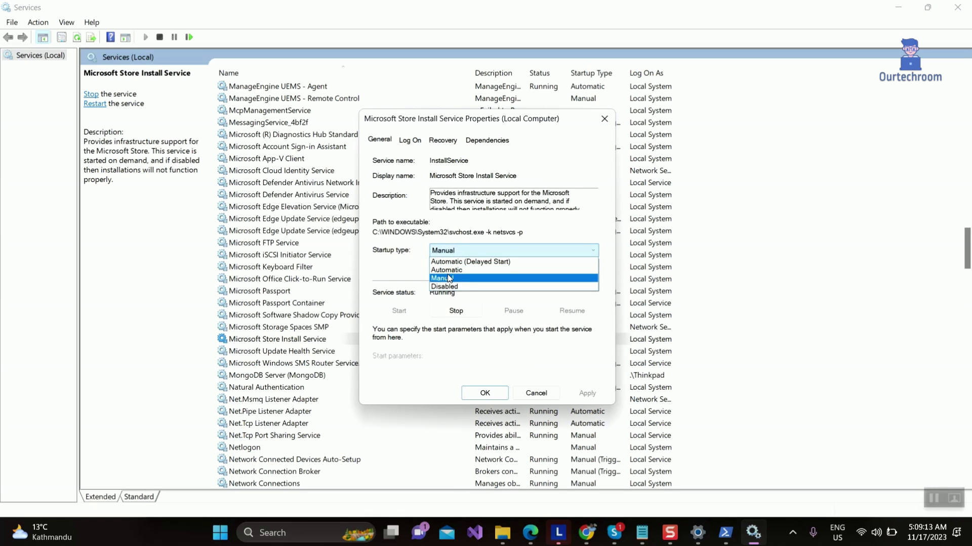
pyautogui.click(453, 270)
pyautogui.click(582, 395)
pyautogui.click(488, 393)
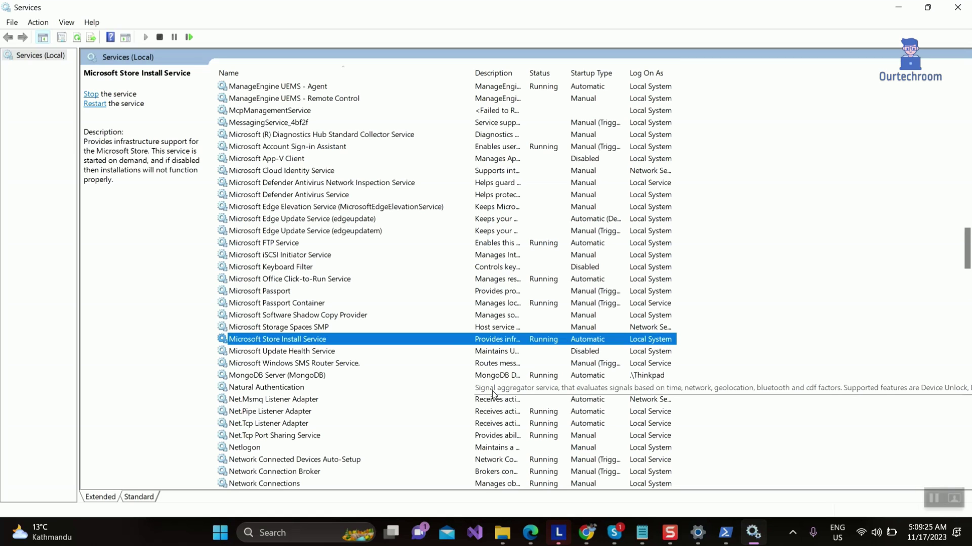
# Step: Stop and then start the Microsoft Store Install Service from its Properties
pyautogui.rightClick(440, 344)
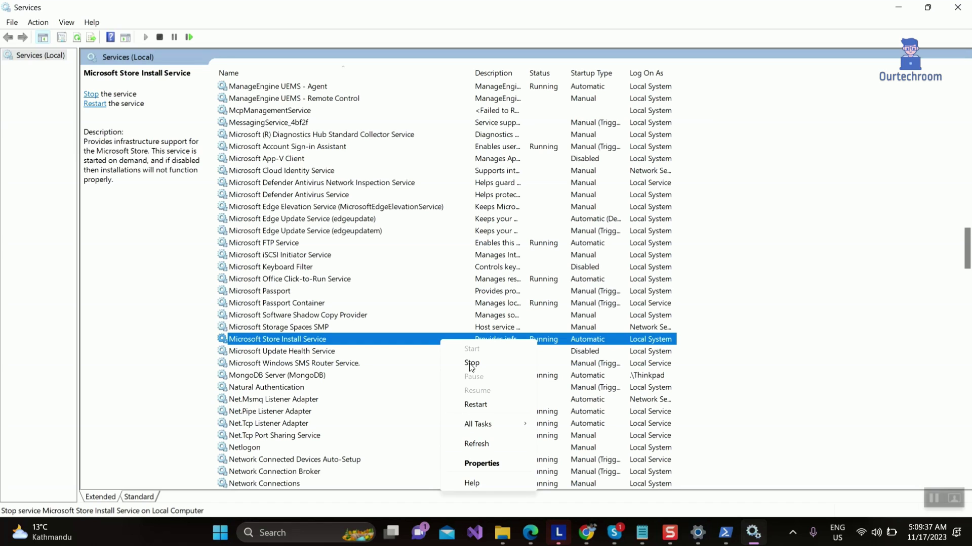
pyautogui.click(481, 464)
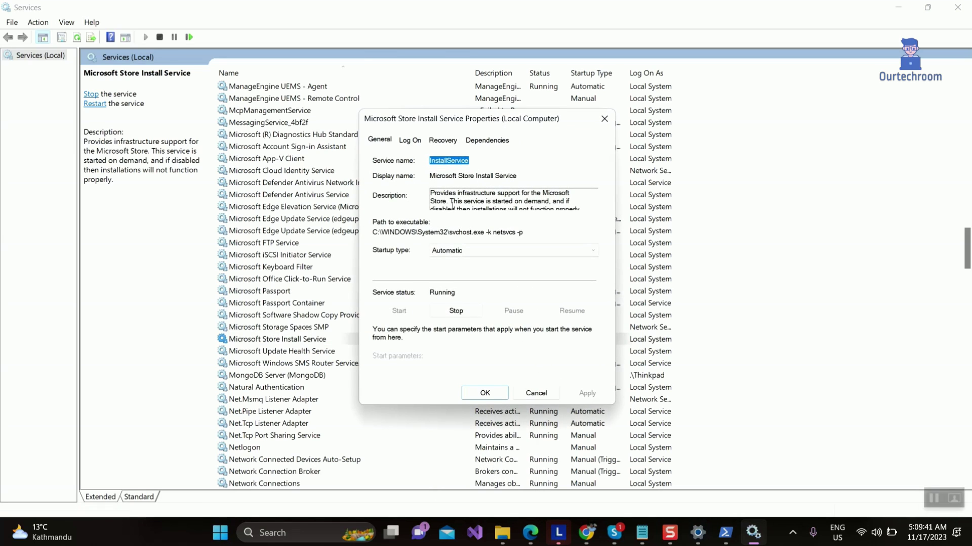
pyautogui.click(462, 316)
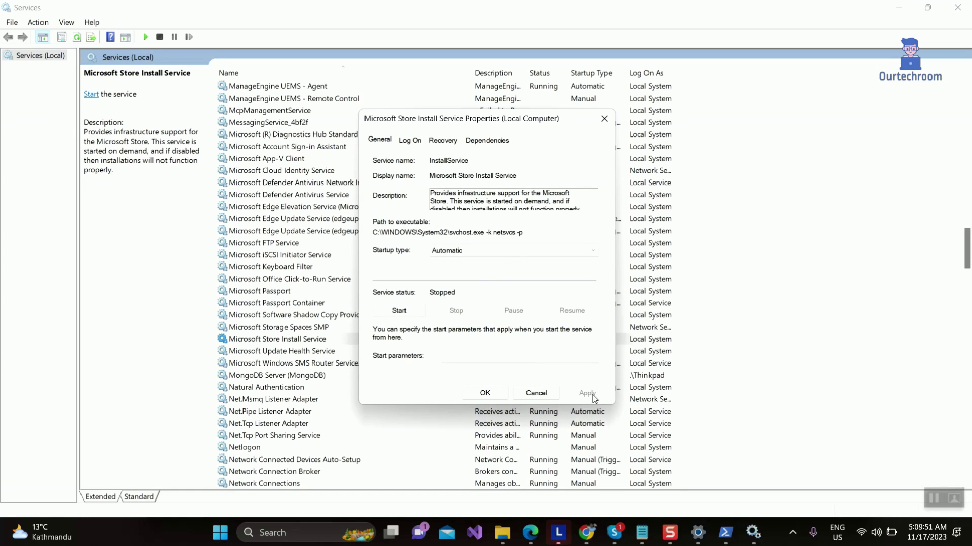
pyautogui.click(416, 314)
pyautogui.click(512, 282)
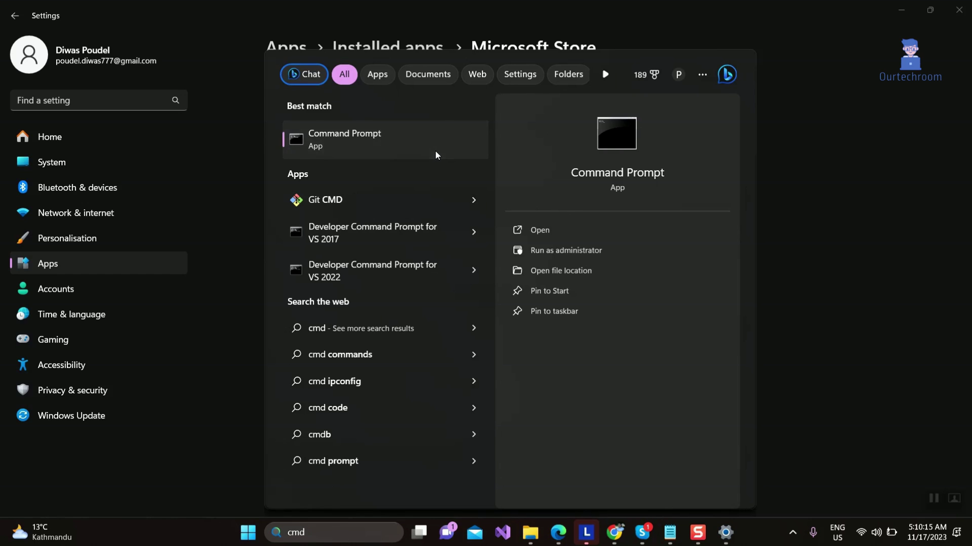
# Step: Run Command Prompt as administrator from the cmd search and close the Settings window
pyautogui.rightClick(435, 155)
pyautogui.click(461, 171)
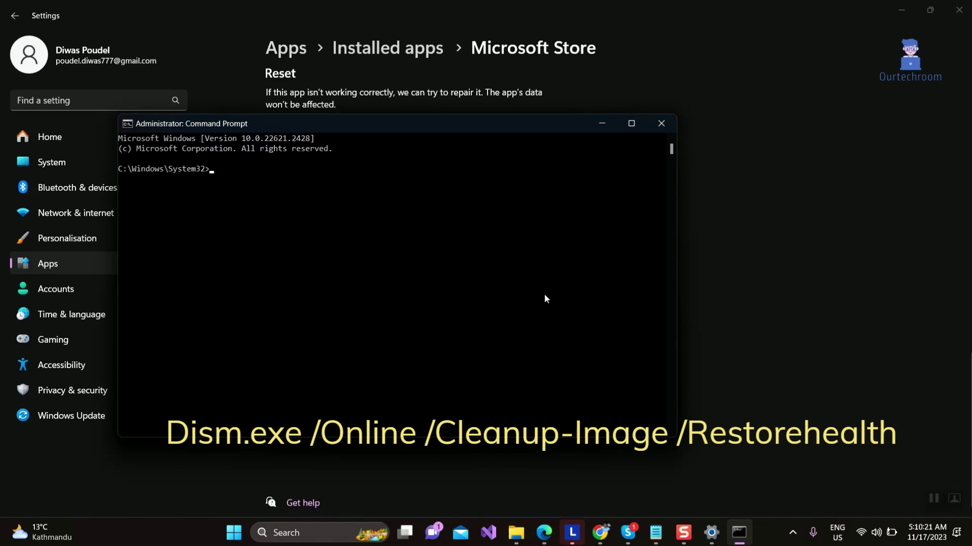
pyautogui.write('D')
pyautogui.rightClick(956, 9)
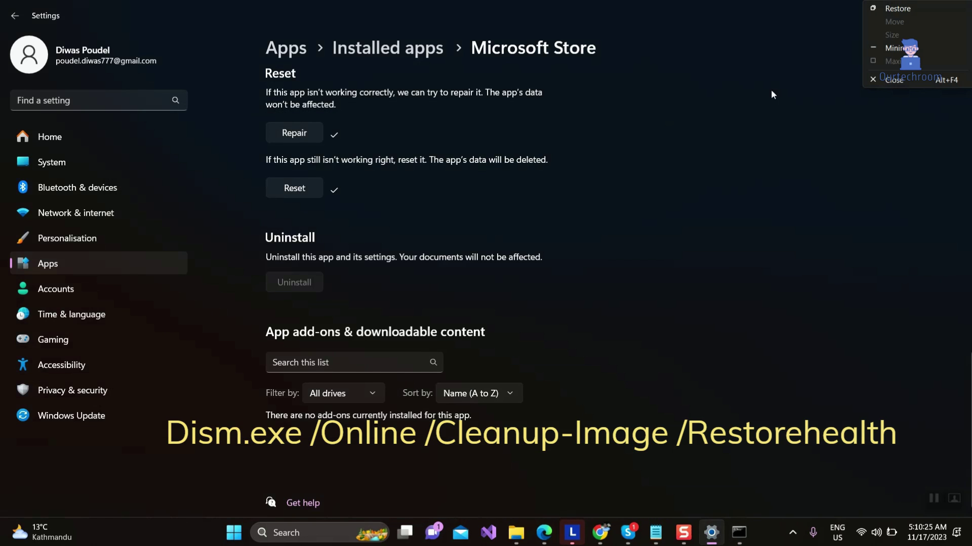
pyautogui.click(894, 80)
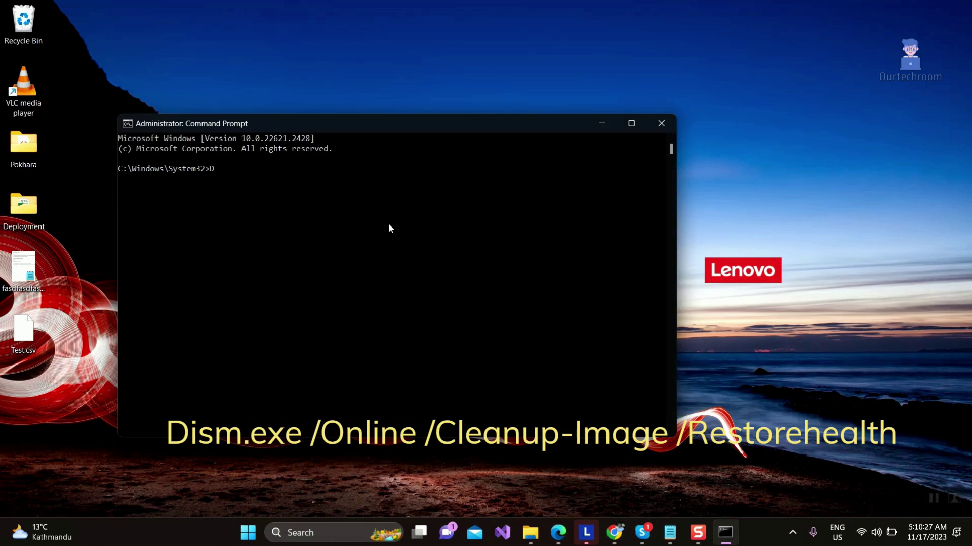
# Step: Run Dism.exe /Online /Cleanup-Image /Restorehealth, adding the missing spaces after Error 87
pyautogui.write('ism.exe /Online/Cleanup-Image')
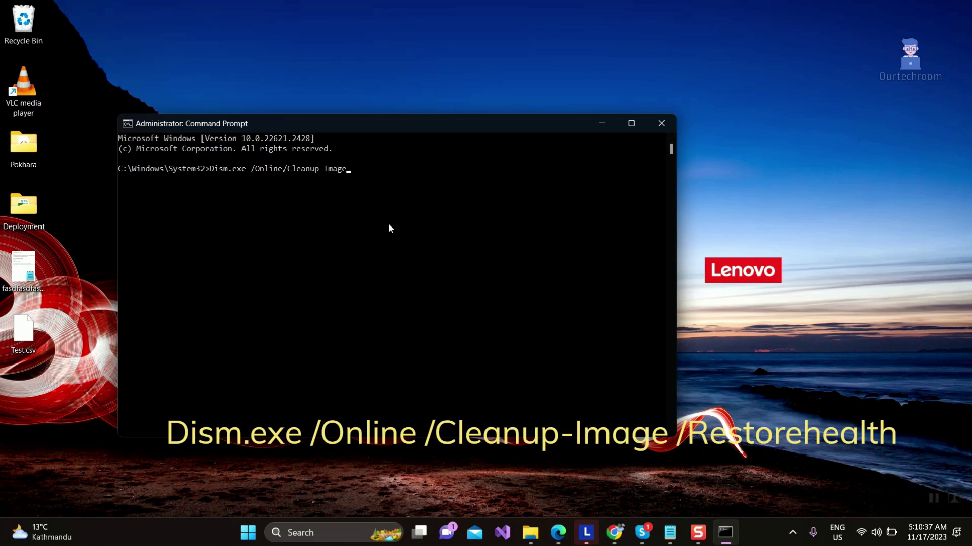
pyautogui.write('/Restorehealth')
pyautogui.press('Return')
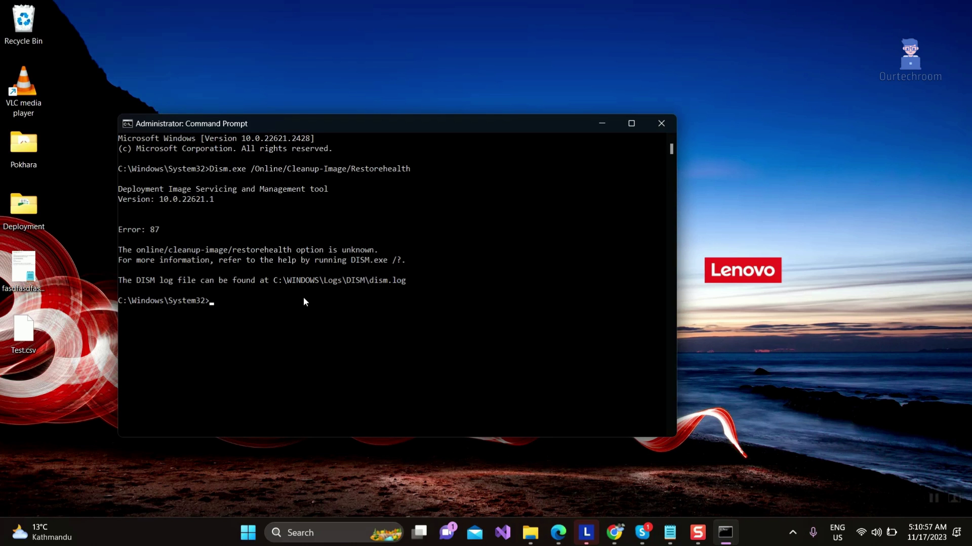
pyautogui.press('Up')
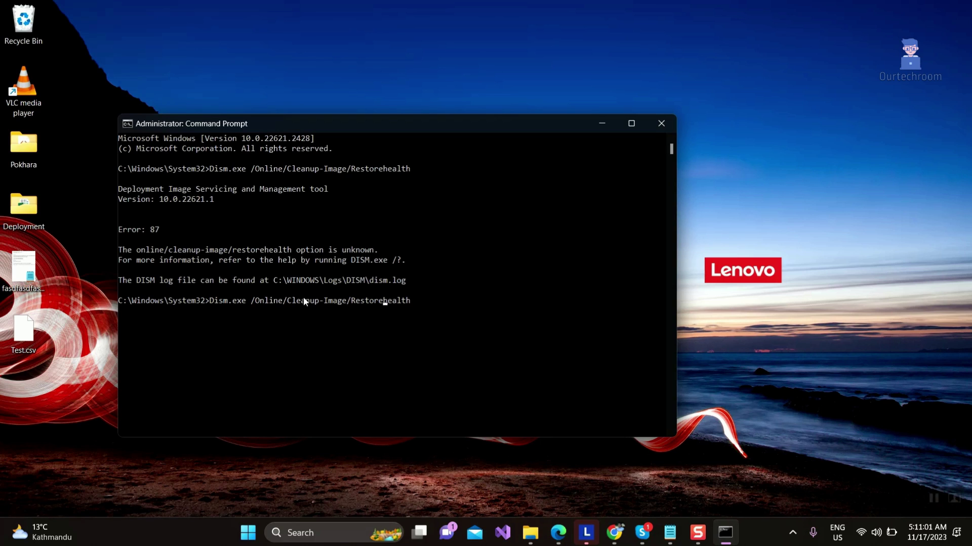
pyautogui.press('Left')
pyautogui.press('Left')
pyautogui.press('Left')
pyautogui.press('Left')
pyautogui.press('Left')
pyautogui.press('Left')
pyautogui.press('Left')
pyautogui.press('Left')
pyautogui.press('Left')
pyautogui.press('Right')
pyautogui.press('Right')
pyautogui.press('Right')
pyautogui.press('Right')
pyautogui.press('Right')
pyautogui.press('Right')
pyautogui.press('Right')
pyautogui.press('Right')
pyautogui.press('Right')
pyautogui.press('Right')
pyautogui.press('Right')
pyautogui.press('Right')
pyautogui.press('Right')
pyautogui.press('Right')
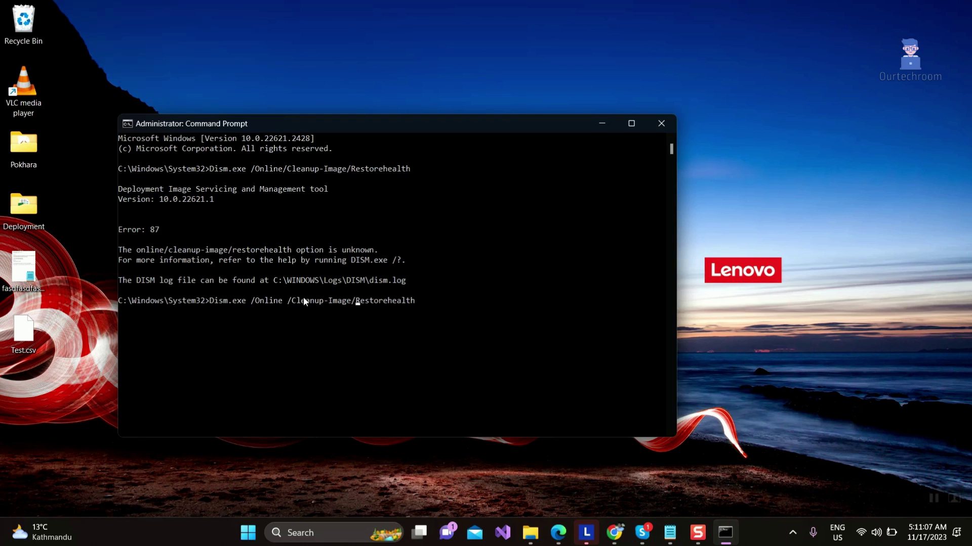
pyautogui.press('Right')
pyautogui.press('Right')
pyautogui.press('Right')
pyautogui.press('Right')
pyautogui.press('Right')
pyautogui.press('Right')
pyautogui.press('Right')
pyautogui.press('Right')
pyautogui.press('Right')
pyautogui.press('Right')
pyautogui.press('Right')
pyautogui.press('Right')
pyautogui.press('Right')
pyautogui.press('Return')
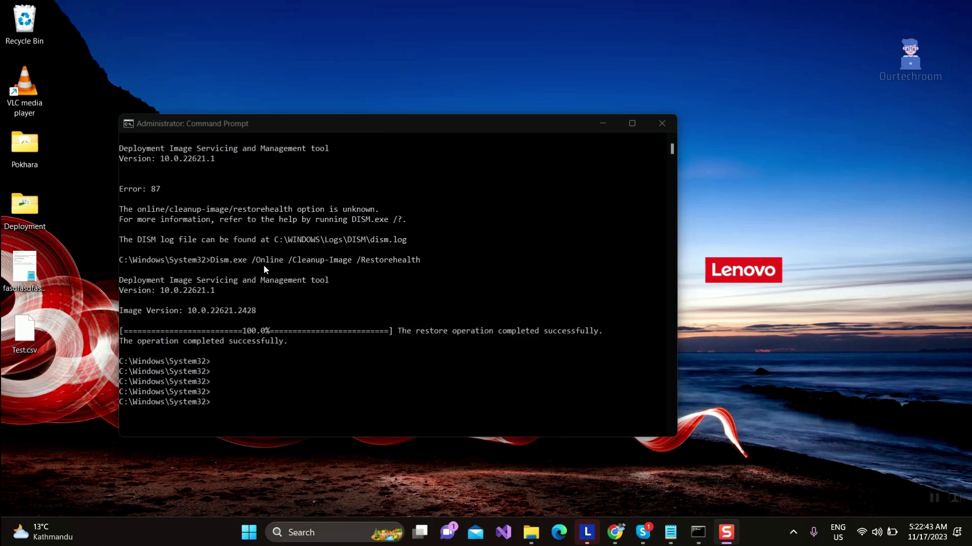
# Step: Check the DISM output reaching 100% with the restore operation completed successfully
pyautogui.scroll(-2, 263, 266)
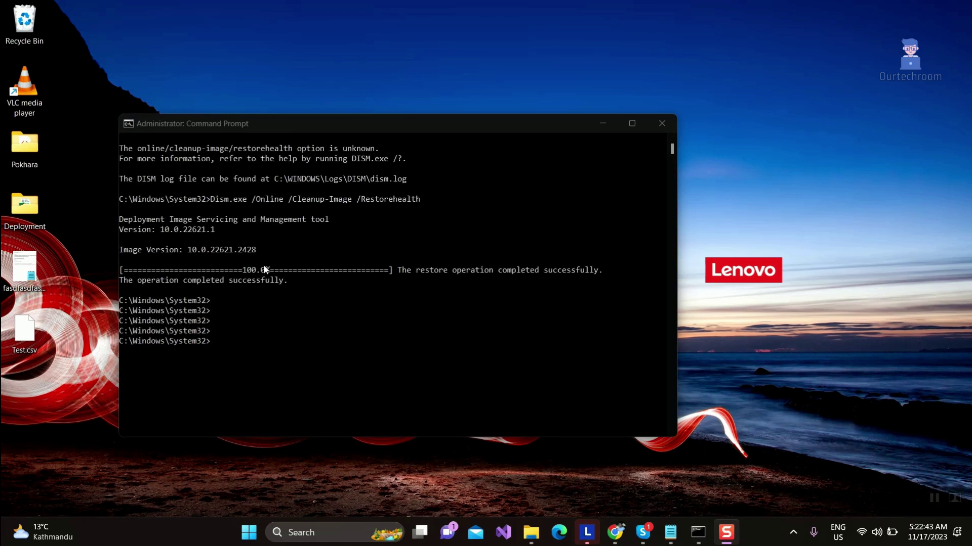
pyautogui.scroll(1, 263, 265)
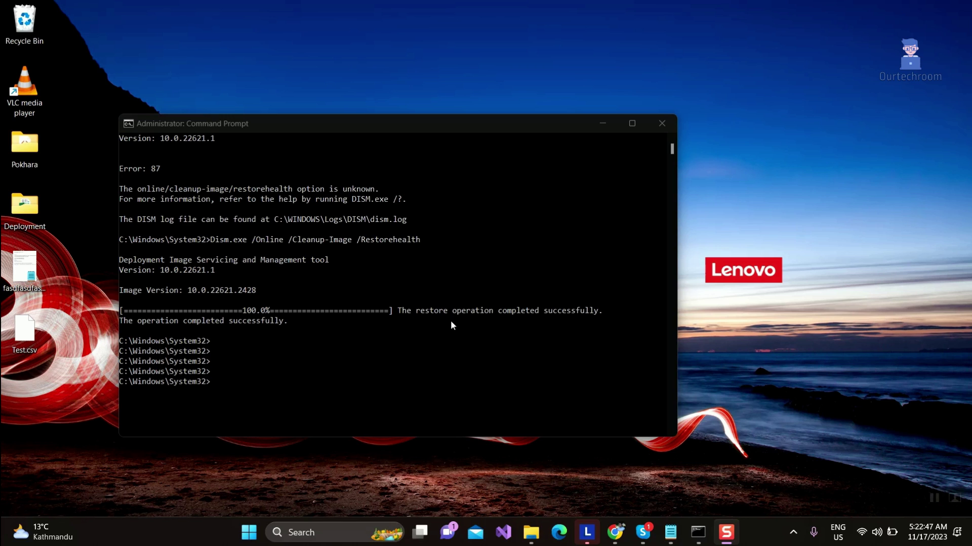
# Step: Start the sfc /scannow scan after the mistyped src /scannow is rejected
pyautogui.click(316, 386)
pyautogui.write('src /scannow')
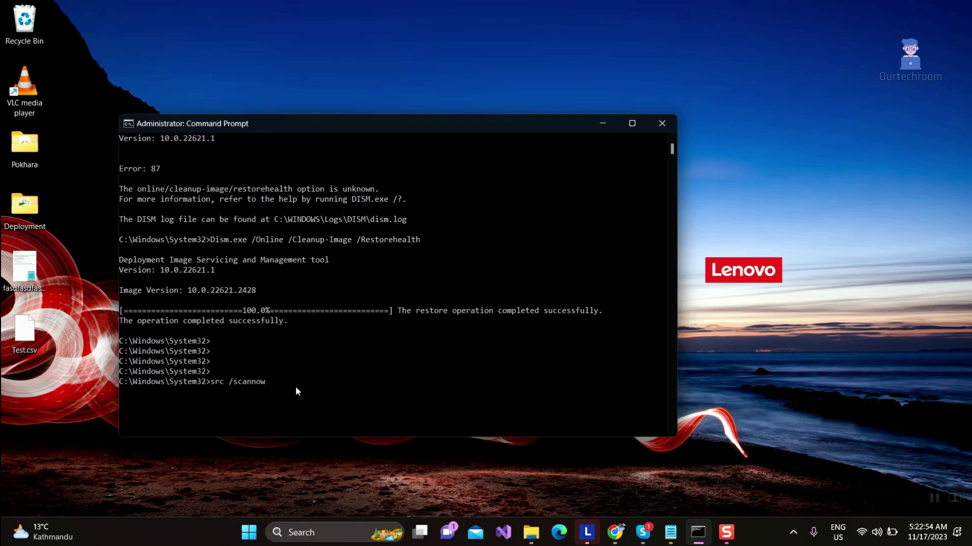
pyautogui.press('Return')
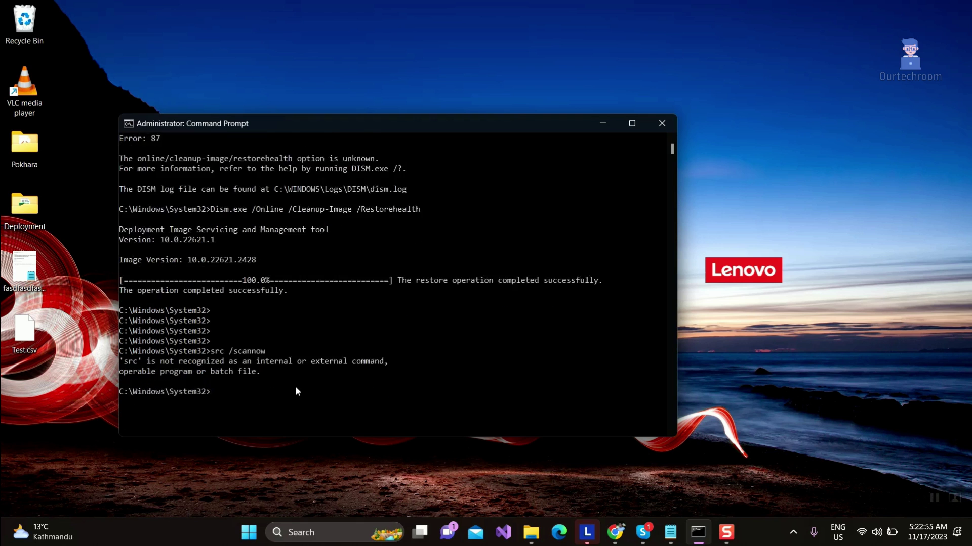
pyautogui.write('sfc')
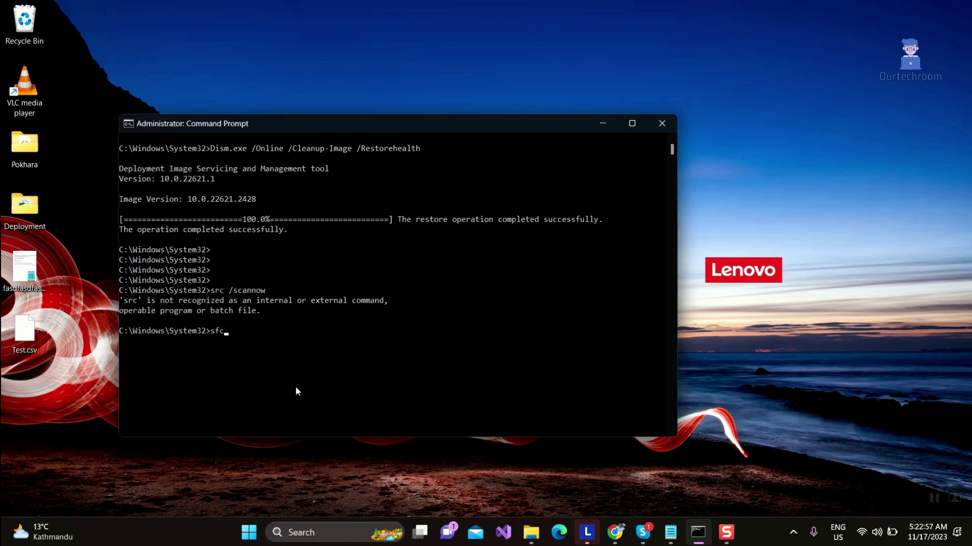
pyautogui.write(' /scannow')
pyautogui.press('Return')
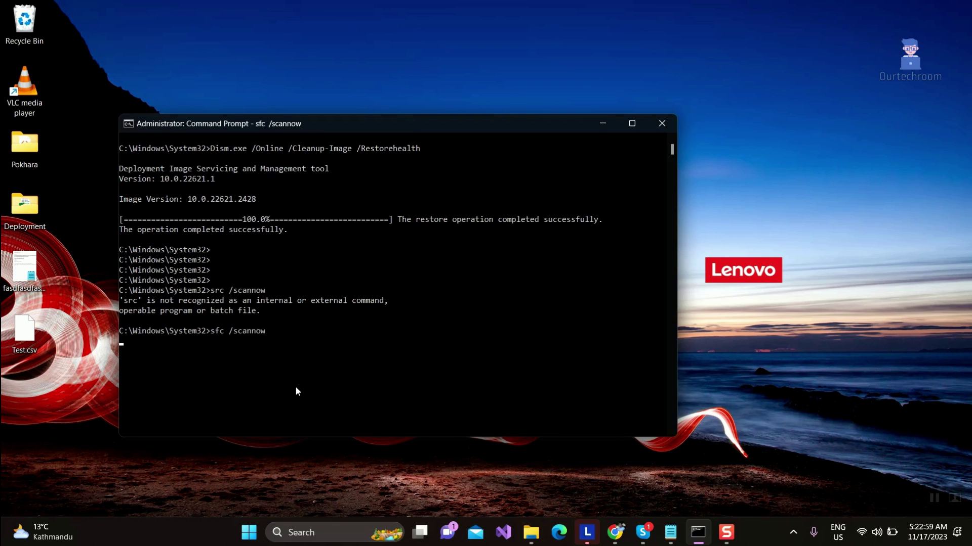